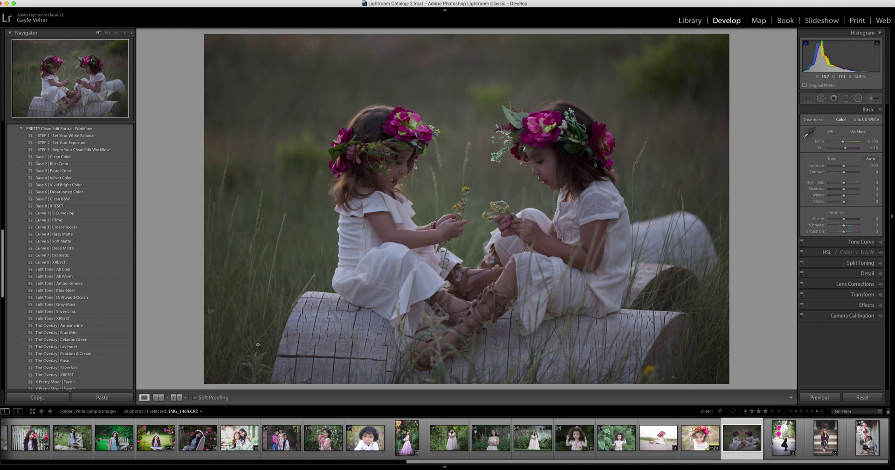
- Scroll the Presets panel to find the Pretty Portrait Toolkit white-balance and exposure presets
{"action": "scroll", "coordinate": [92, 294], "scroll_direction": "up", "scroll_amount": 1}
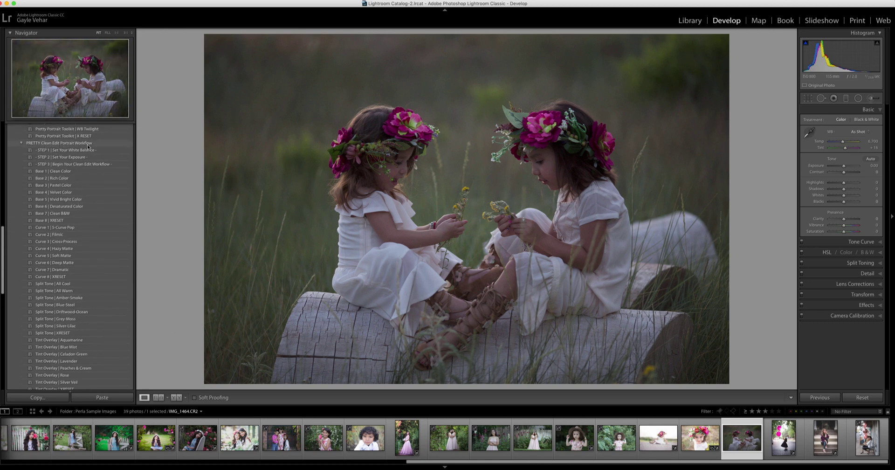
{"action": "scroll", "coordinate": [82, 158], "scroll_direction": "down", "scroll_amount": 1}
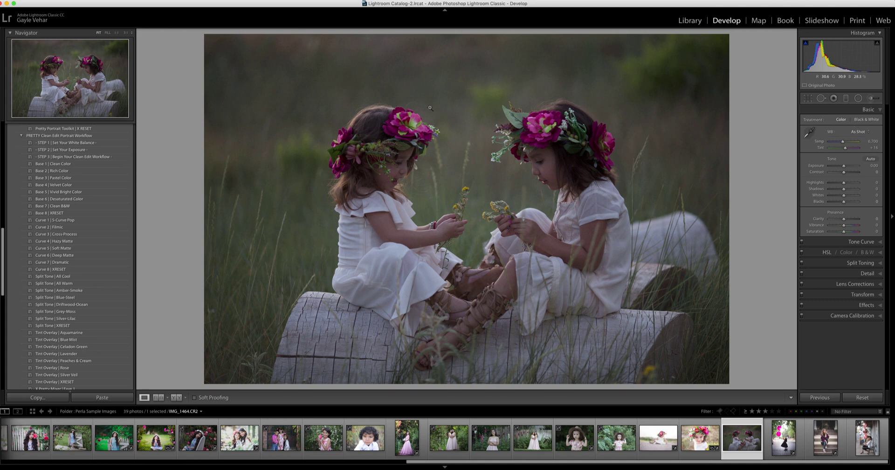
{"action": "scroll", "coordinate": [83, 200], "scroll_direction": "up", "scroll_amount": 2}
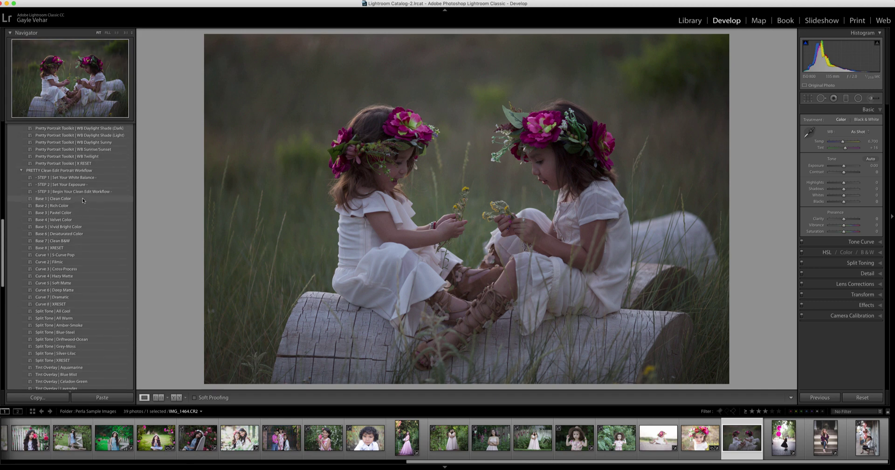
{"action": "scroll", "coordinate": [83, 200], "scroll_direction": "up", "scroll_amount": 10}
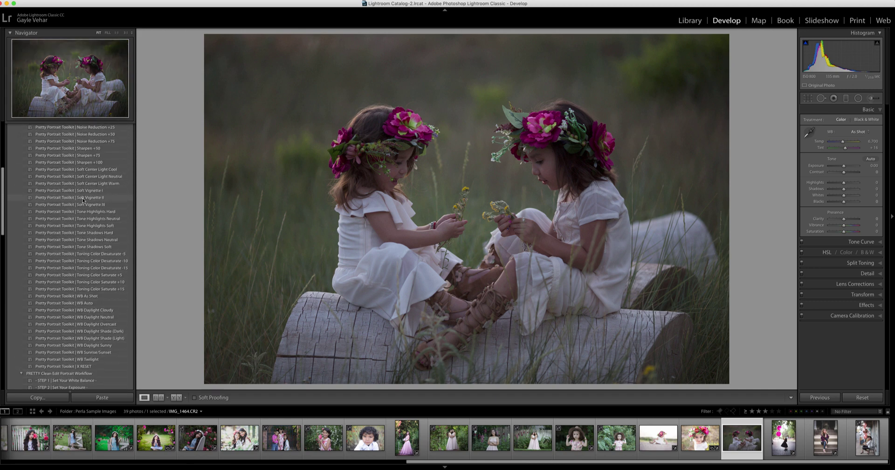
{"action": "scroll", "coordinate": [82, 200], "scroll_direction": "up", "scroll_amount": 5}
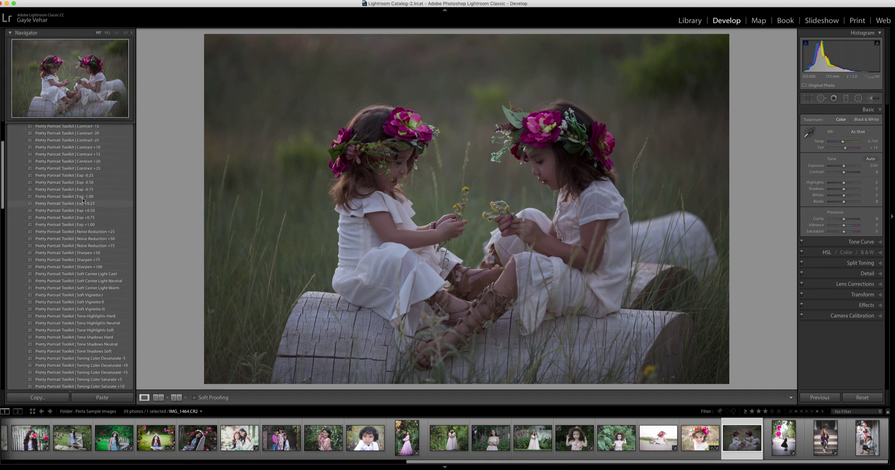
{"action": "scroll", "coordinate": [83, 201], "scroll_direction": "down", "scroll_amount": 2}
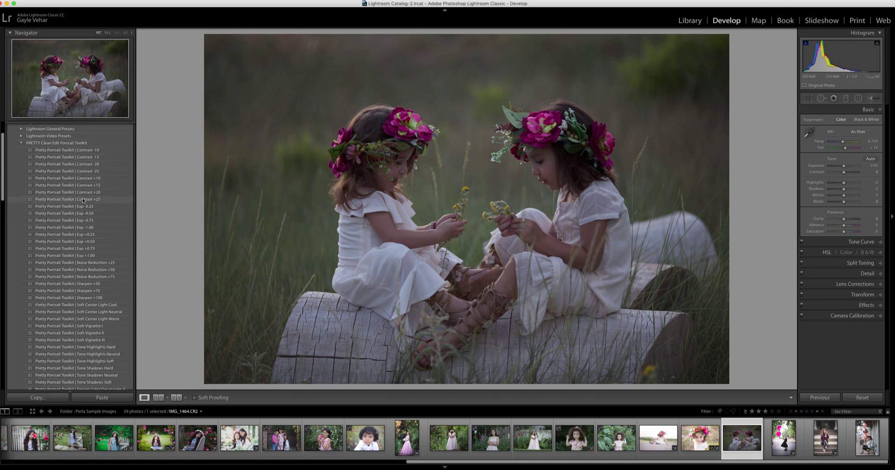
{"action": "scroll", "coordinate": [83, 200], "scroll_direction": "down", "scroll_amount": 6}
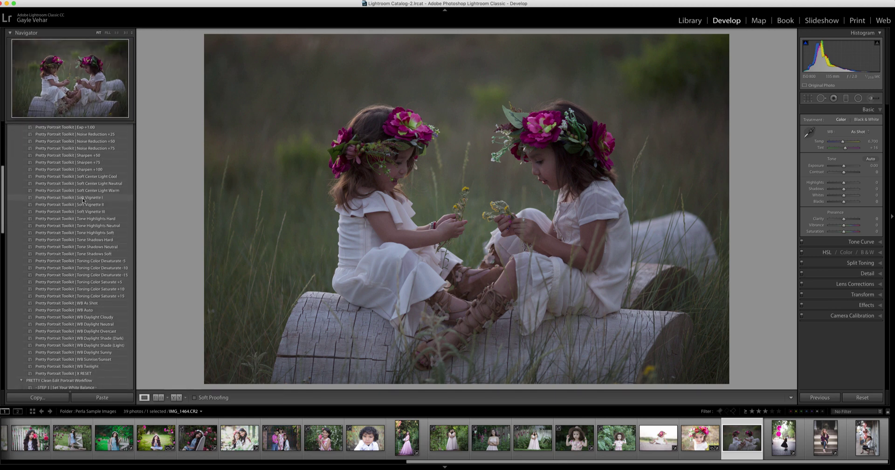
{"action": "scroll", "coordinate": [83, 200], "scroll_direction": "down", "scroll_amount": 3}
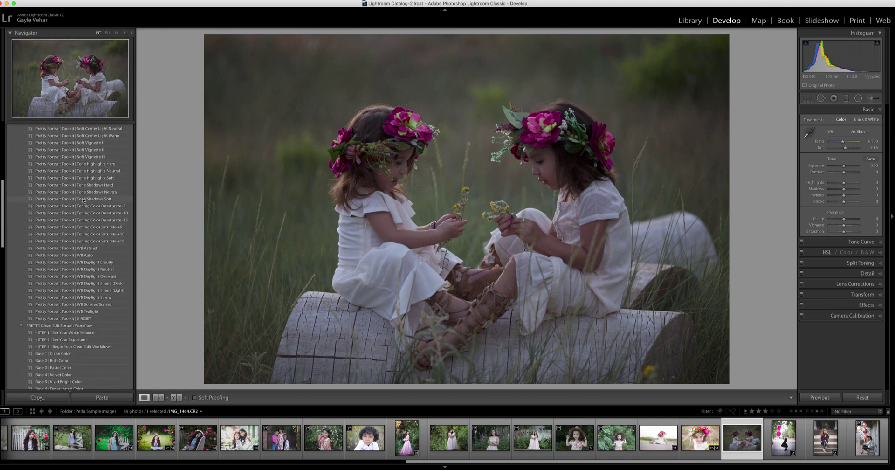
- Apply the Pretty Portrait Toolkit WB Auto preset, then the Exp +1.00 preset
{"action": "left_click", "coordinate": [98, 255]}
{"action": "scroll", "coordinate": [91, 251], "scroll_direction": "down", "scroll_amount": 4}
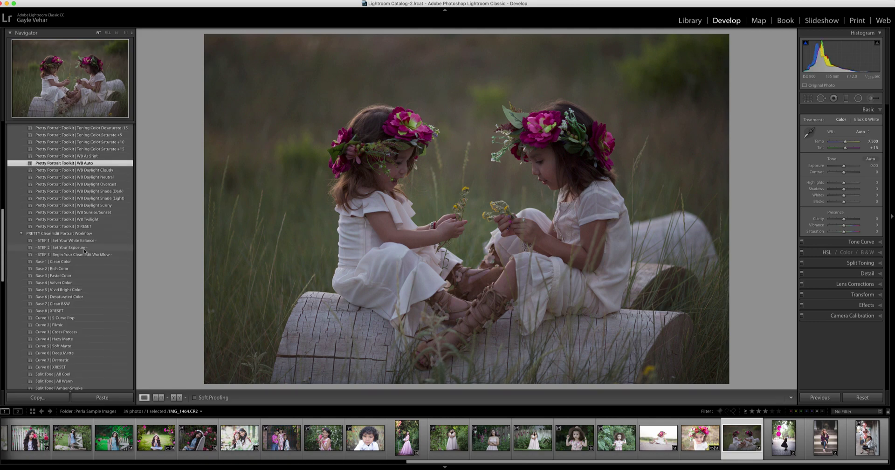
{"action": "scroll", "coordinate": [85, 251], "scroll_direction": "up", "scroll_amount": 7}
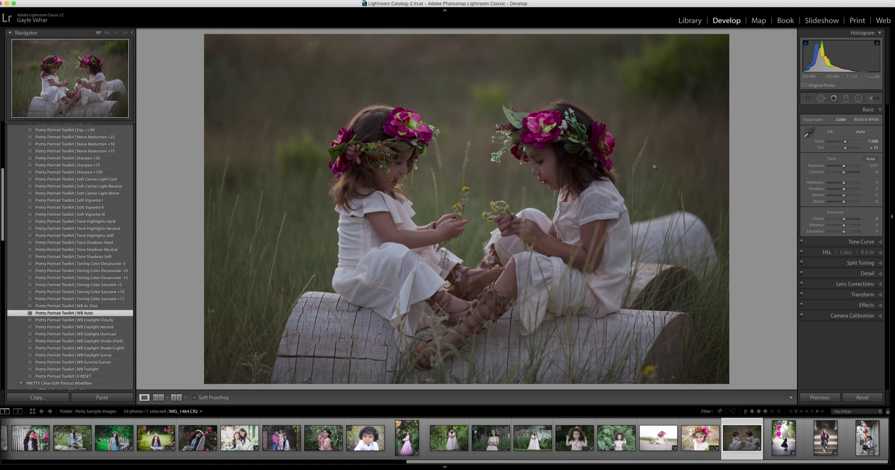
{"action": "scroll", "coordinate": [99, 210], "scroll_direction": "up", "scroll_amount": 2}
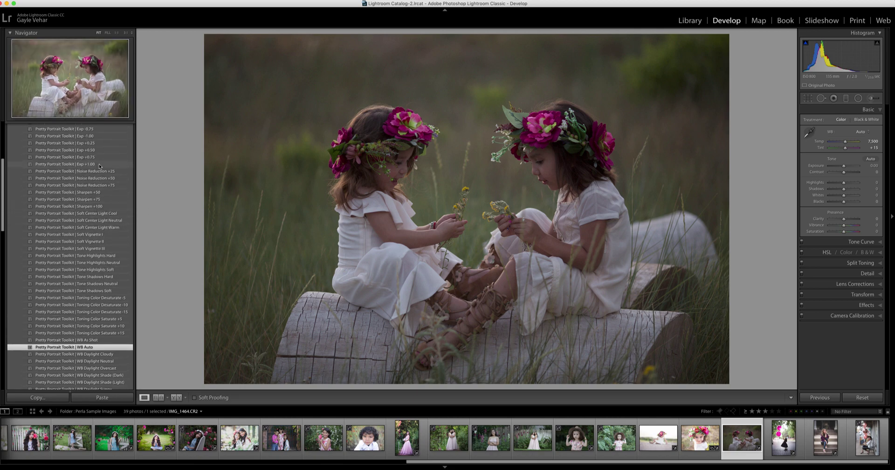
{"action": "left_click", "coordinate": [99, 164]}
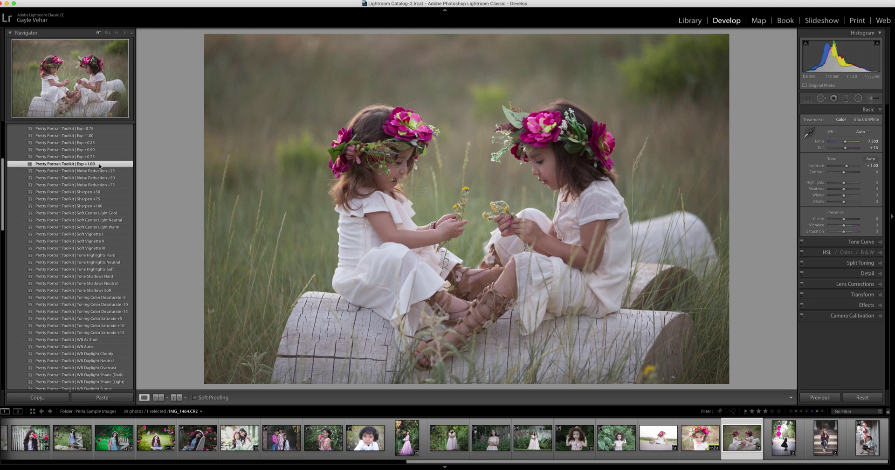
{"action": "scroll", "coordinate": [99, 165], "scroll_direction": "down", "scroll_amount": 3}
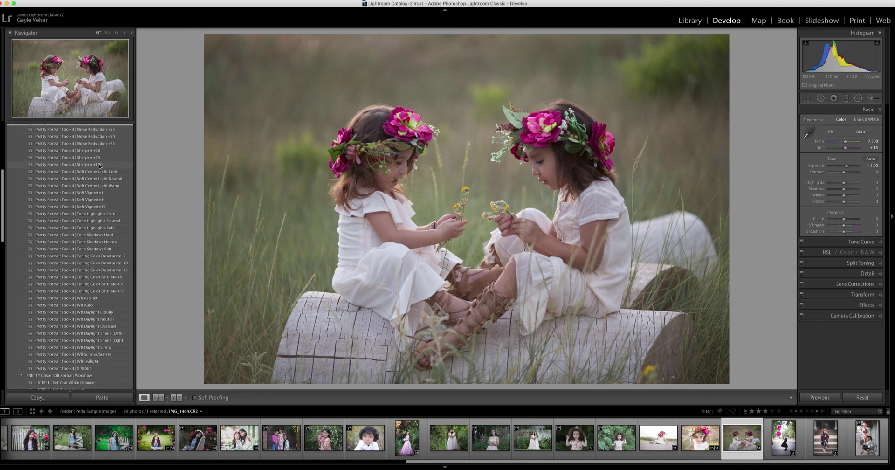
{"action": "key", "text": "y"}
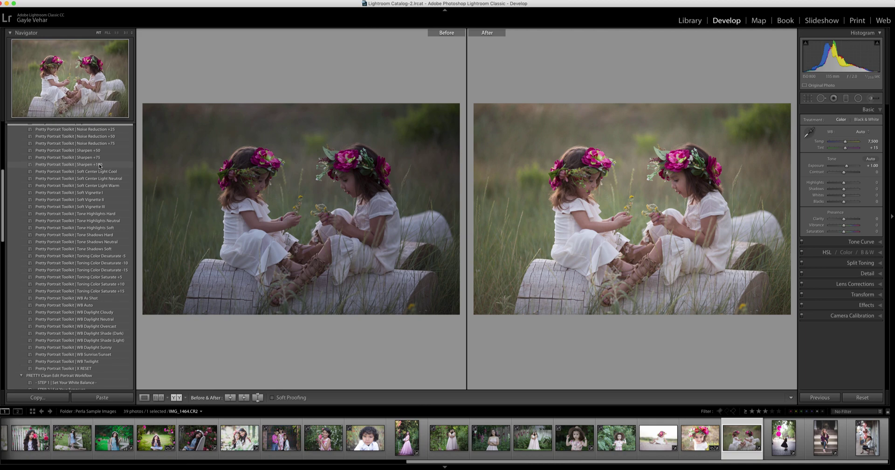
{"action": "key", "text": "y"}
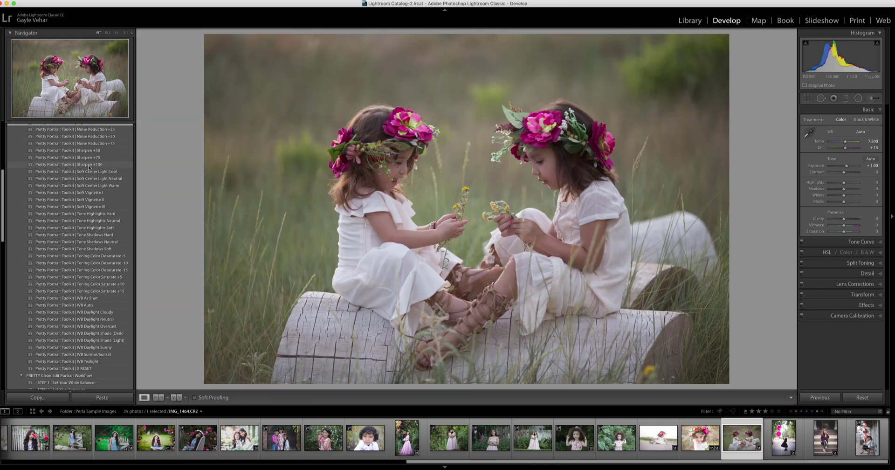
{"action": "scroll", "coordinate": [66, 217], "scroll_direction": "down", "scroll_amount": 7}
{"action": "scroll", "coordinate": [66, 217], "scroll_direction": "down", "scroll_amount": 6}
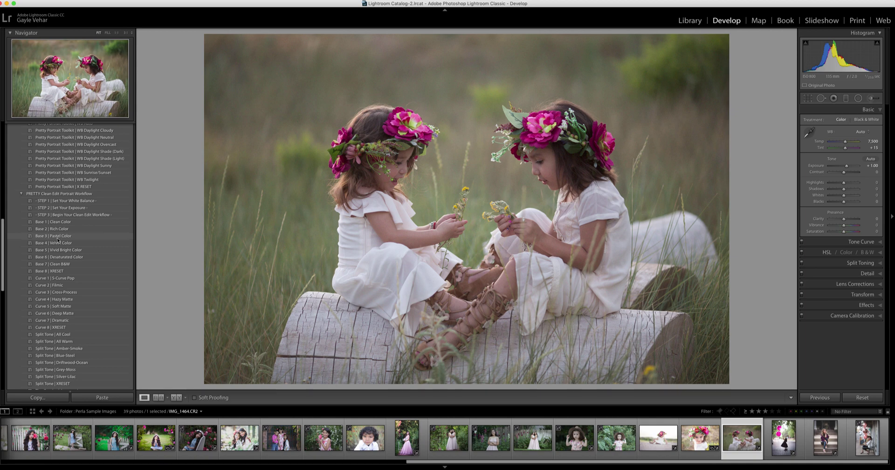
{"action": "left_click", "coordinate": [60, 236]}
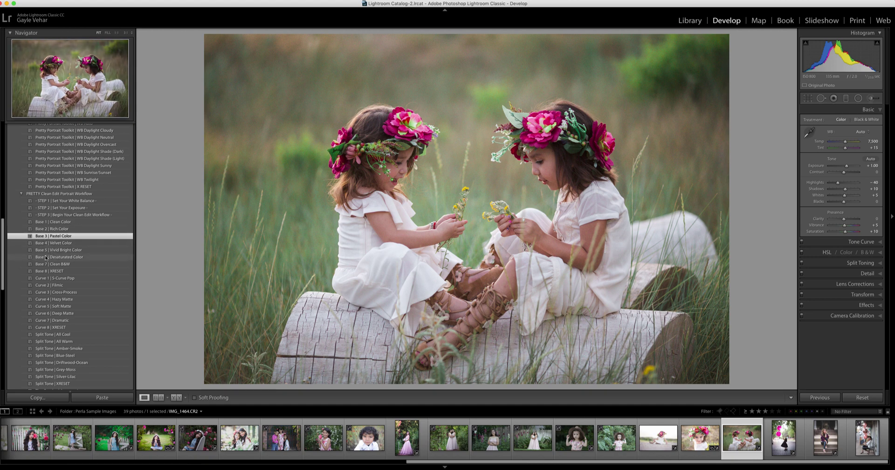
{"action": "scroll", "coordinate": [47, 264], "scroll_direction": "down", "scroll_amount": 1}
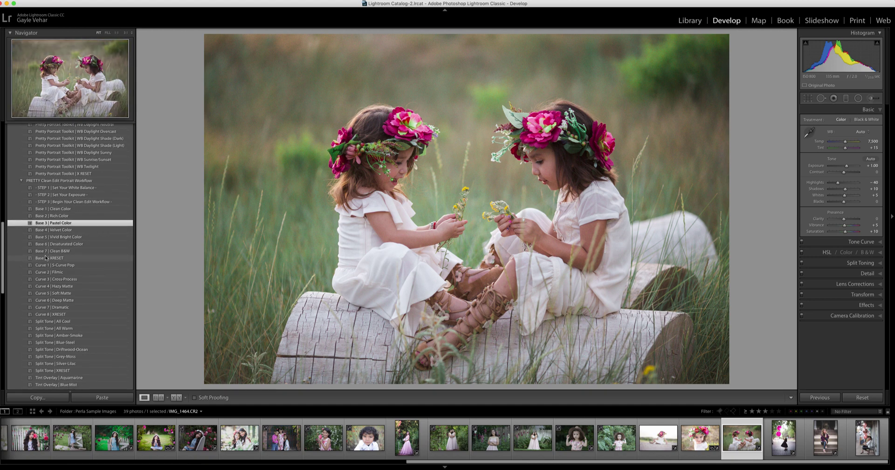
{"action": "scroll", "coordinate": [47, 268], "scroll_direction": "down", "scroll_amount": 2}
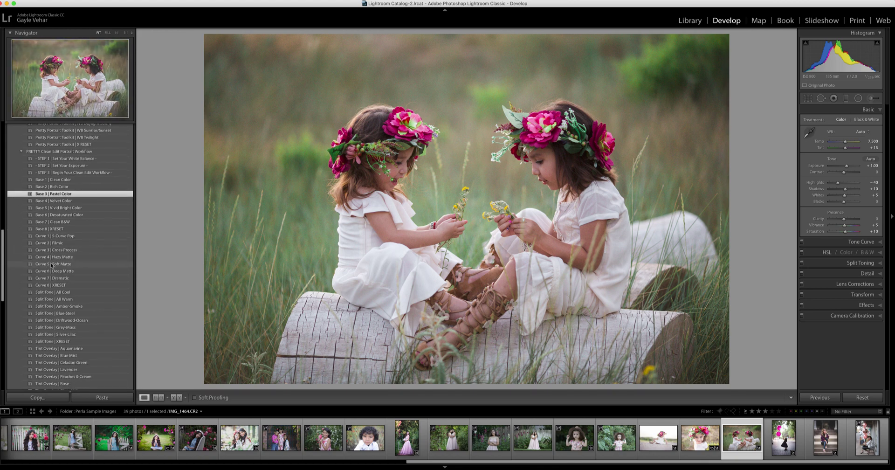
{"action": "scroll", "coordinate": [49, 273], "scroll_direction": "down", "scroll_amount": 2}
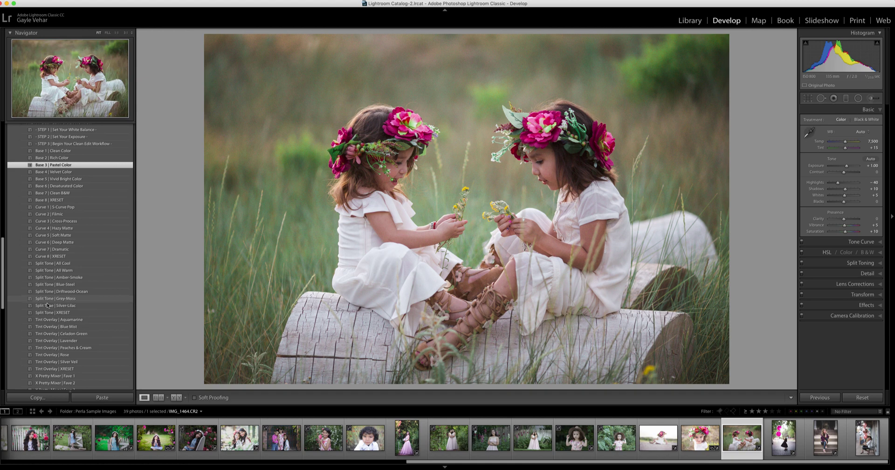
{"action": "scroll", "coordinate": [47, 307], "scroll_direction": "down", "scroll_amount": 3}
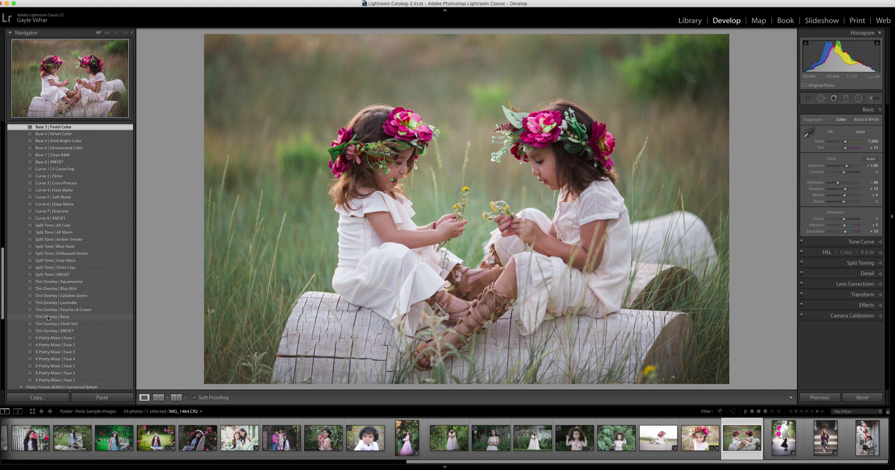
{"action": "scroll", "coordinate": [60, 346], "scroll_direction": "down", "scroll_amount": 1}
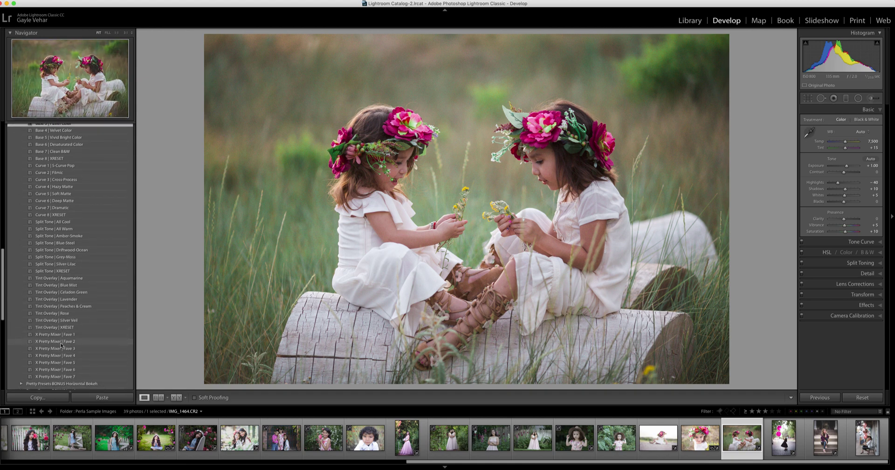
{"action": "scroll", "coordinate": [60, 346], "scroll_direction": "down", "scroll_amount": 2}
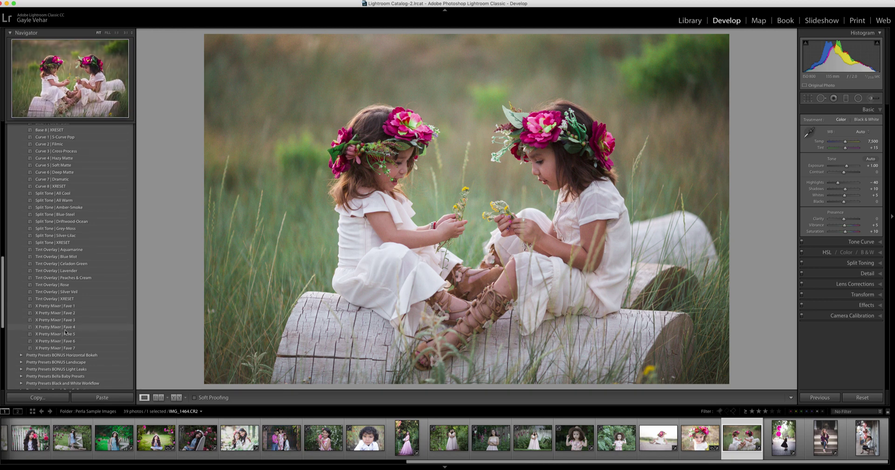
{"action": "scroll", "coordinate": [65, 332], "scroll_direction": "up", "scroll_amount": 5}
{"action": "scroll", "coordinate": [65, 332], "scroll_direction": "up", "scroll_amount": 1}
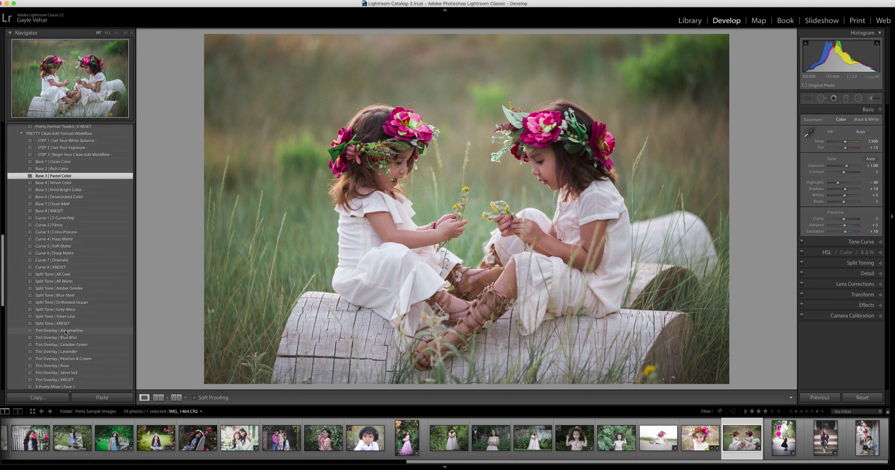
{"action": "scroll", "coordinate": [65, 332], "scroll_direction": "down", "scroll_amount": 1}
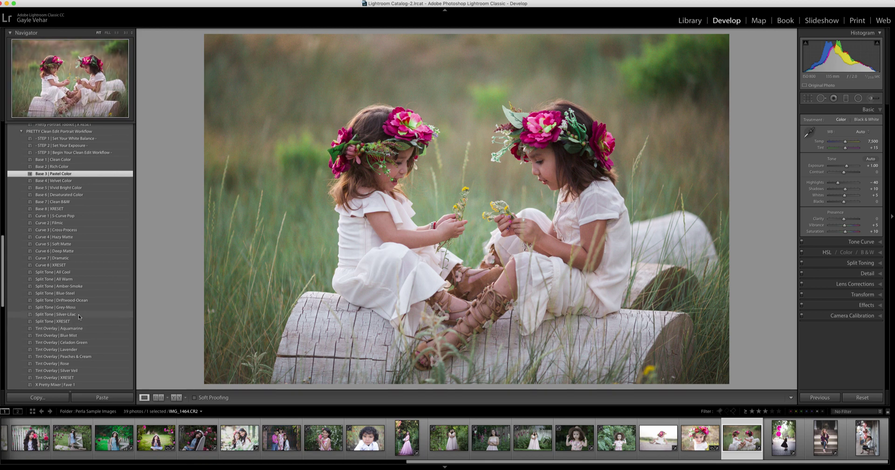
- Apply the Split Tone Silver-Lilac preset, then Pretty Portrait Toolkit Soft Center Light Neutral
{"action": "left_click", "coordinate": [80, 314]}
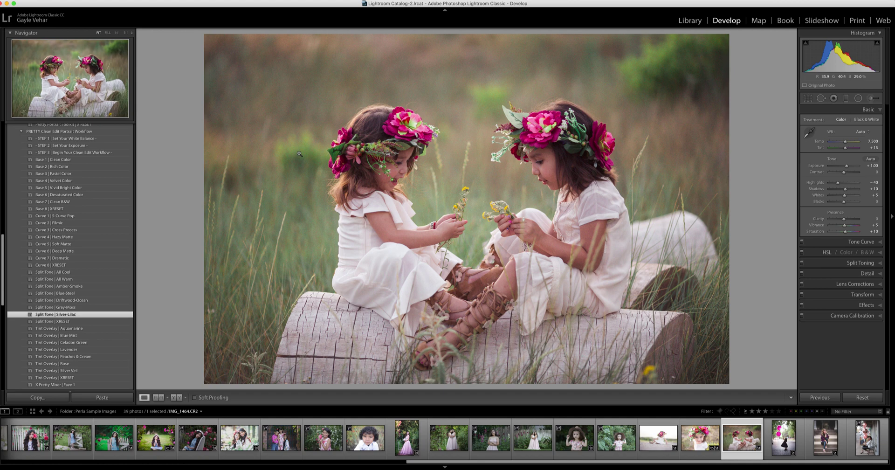
{"action": "scroll", "coordinate": [100, 186], "scroll_direction": "up", "scroll_amount": 8}
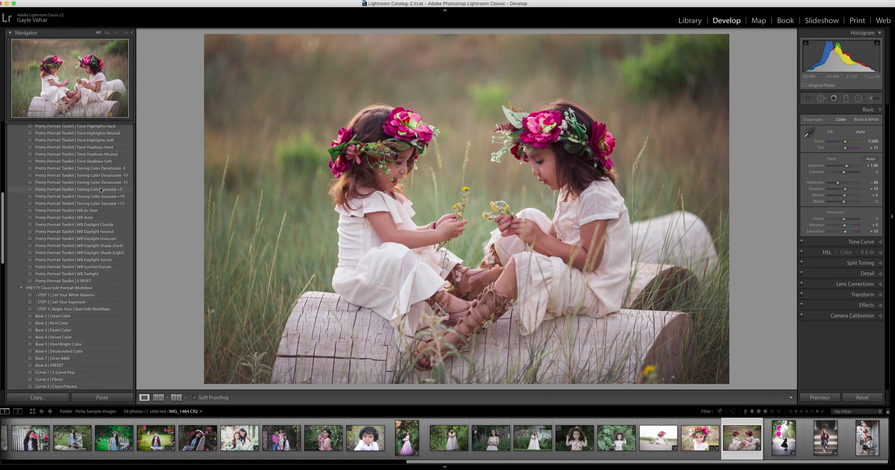
{"action": "scroll", "coordinate": [100, 190], "scroll_direction": "up", "scroll_amount": 5}
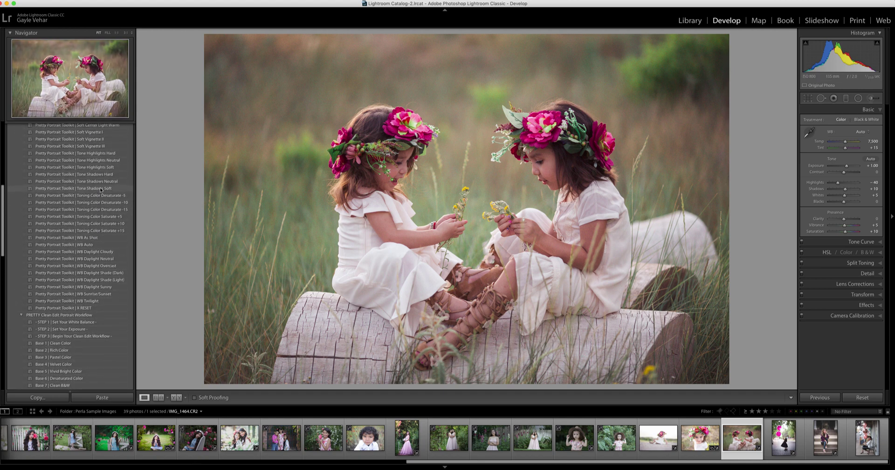
{"action": "scroll", "coordinate": [99, 191], "scroll_direction": "up", "scroll_amount": 1}
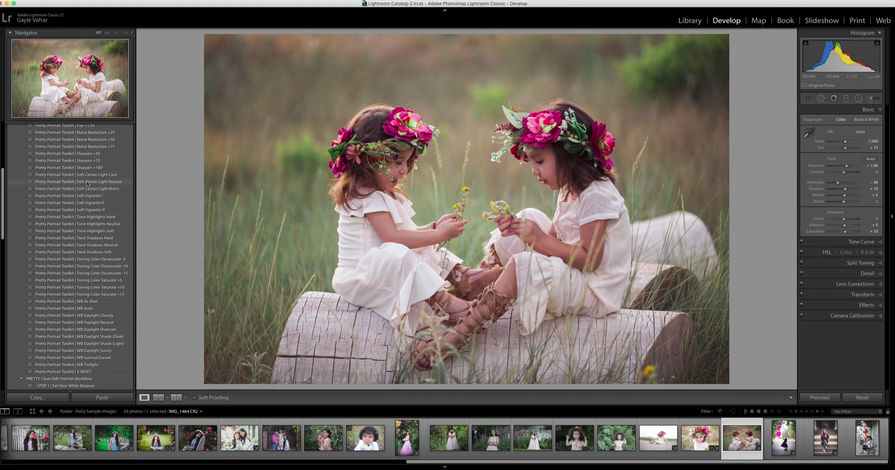
{"action": "left_click", "coordinate": [87, 184]}
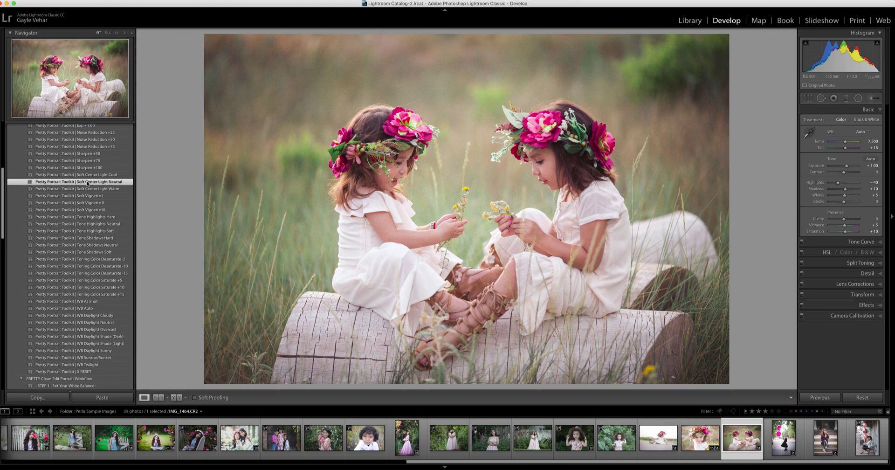
- Apply the Noise Reduction +50 preset in Before/After view, then return to the single view
{"action": "key", "text": "y"}
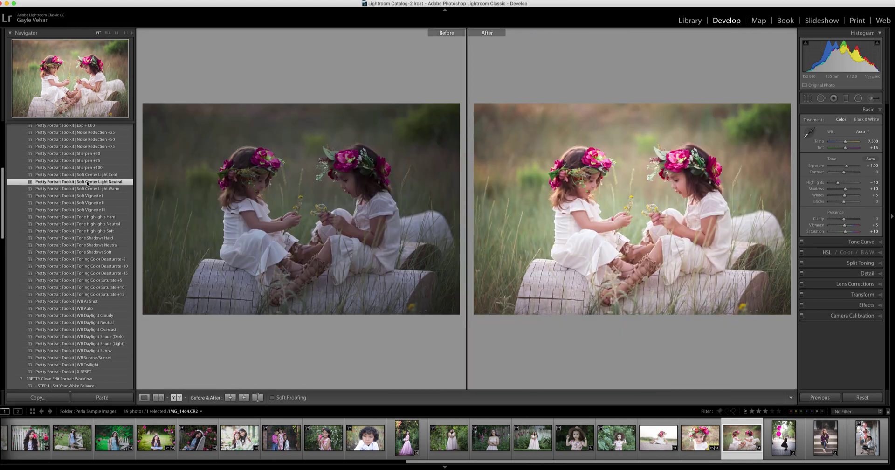
{"action": "scroll", "coordinate": [87, 183], "scroll_direction": "up", "scroll_amount": 3}
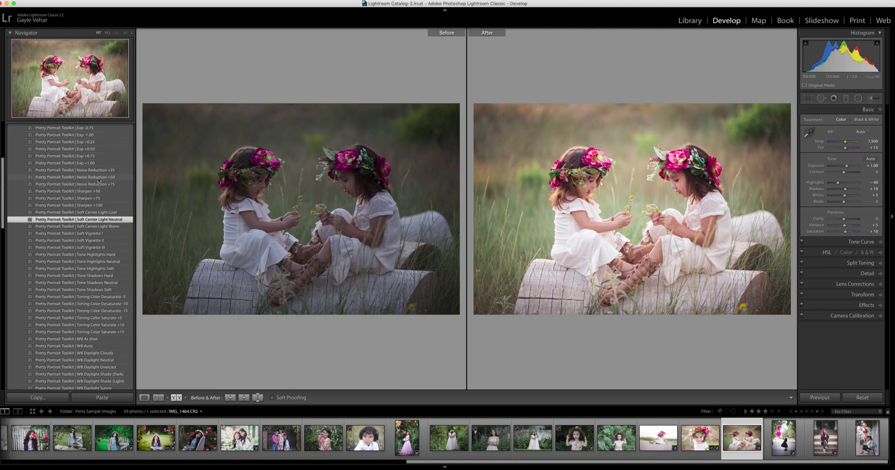
{"action": "left_click", "coordinate": [98, 177]}
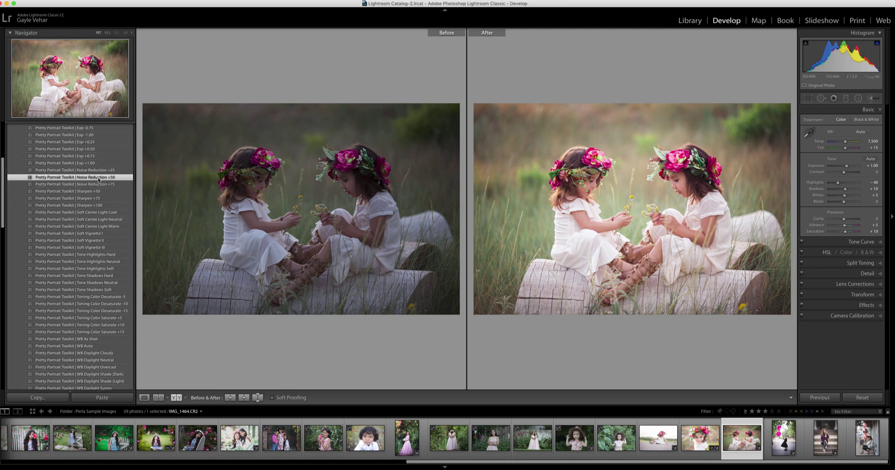
{"action": "key", "text": "y"}
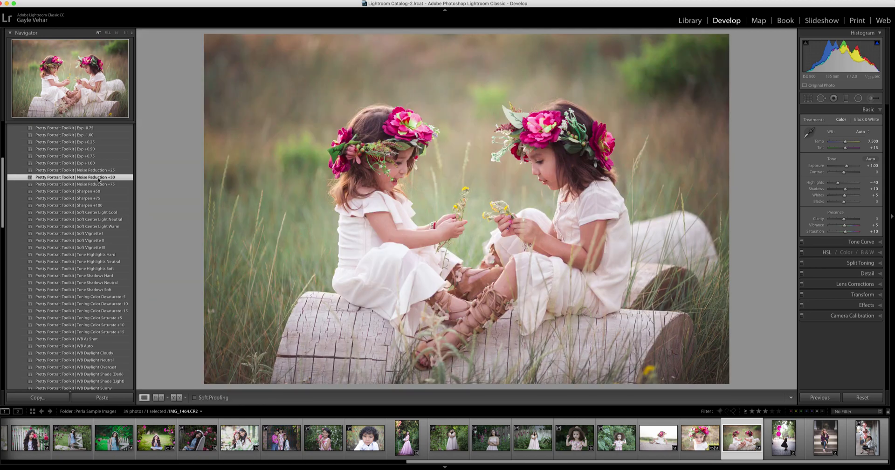